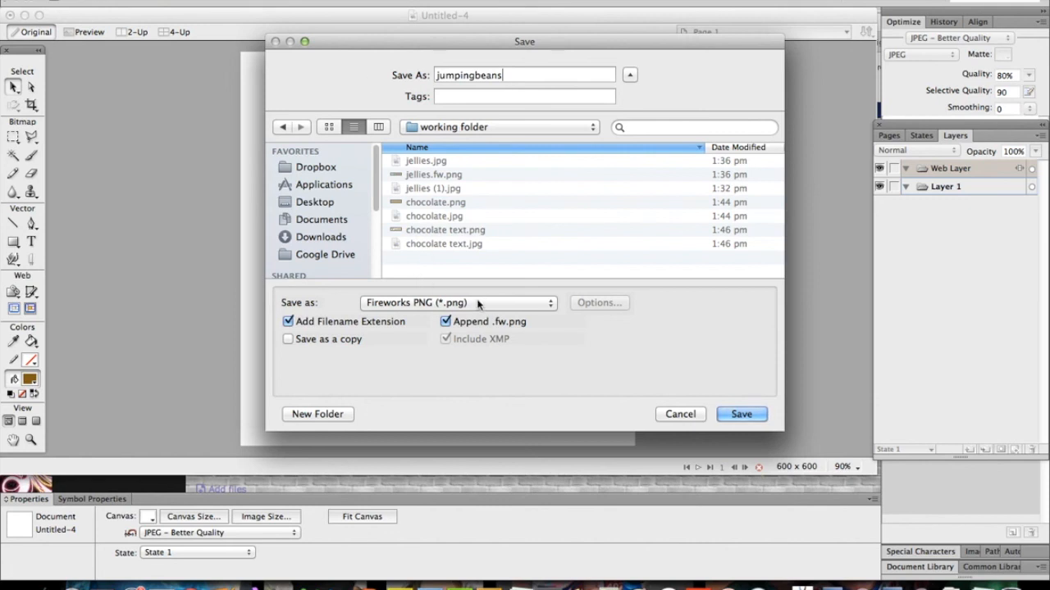
Save the document as jumpingbeans in Fireworks PNG format in the working folder
click(739, 414)
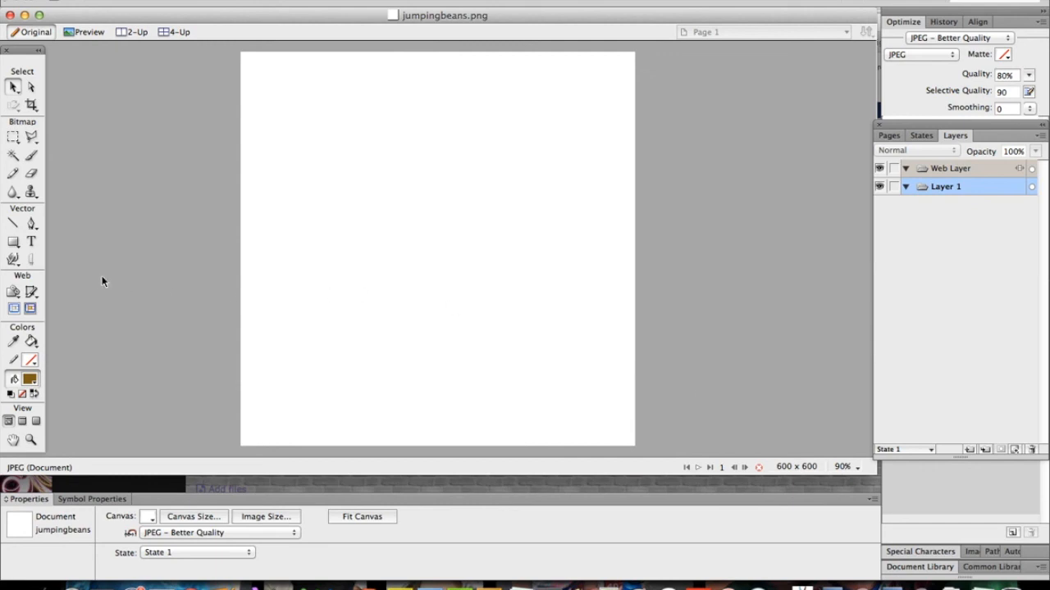
Draw a tall ellipse about 107 by 185 pixels in the upper left part of the canvas
click(14, 243)
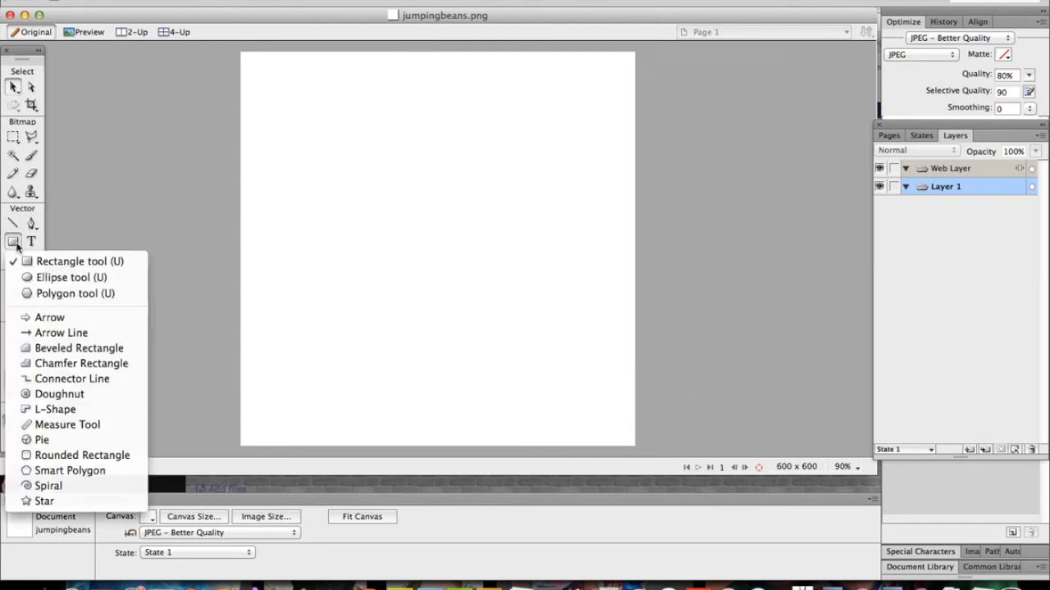
click(71, 278)
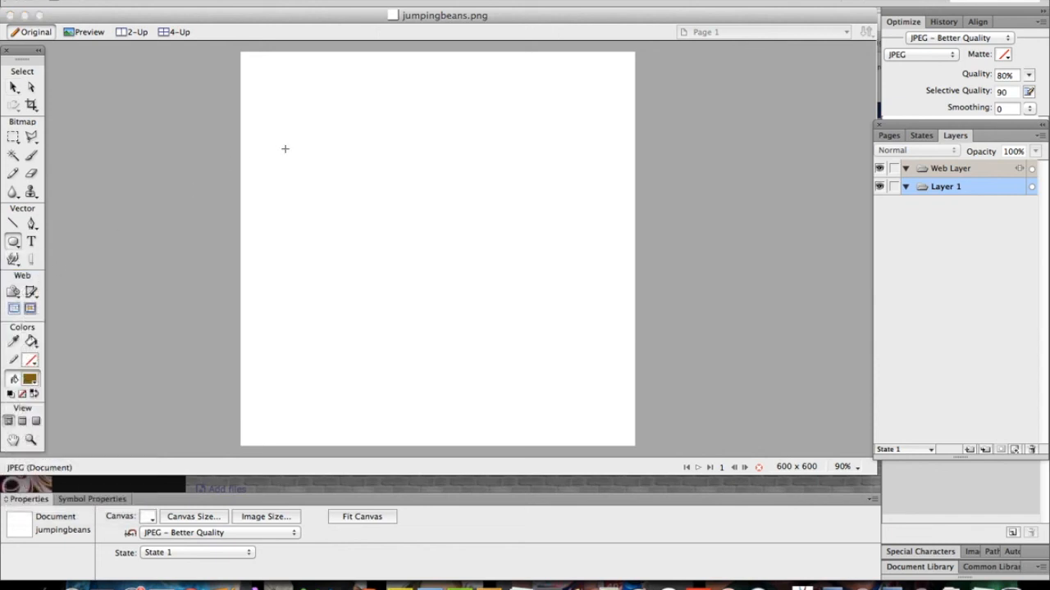
drag(283, 149, 332, 212)
key(super+z)
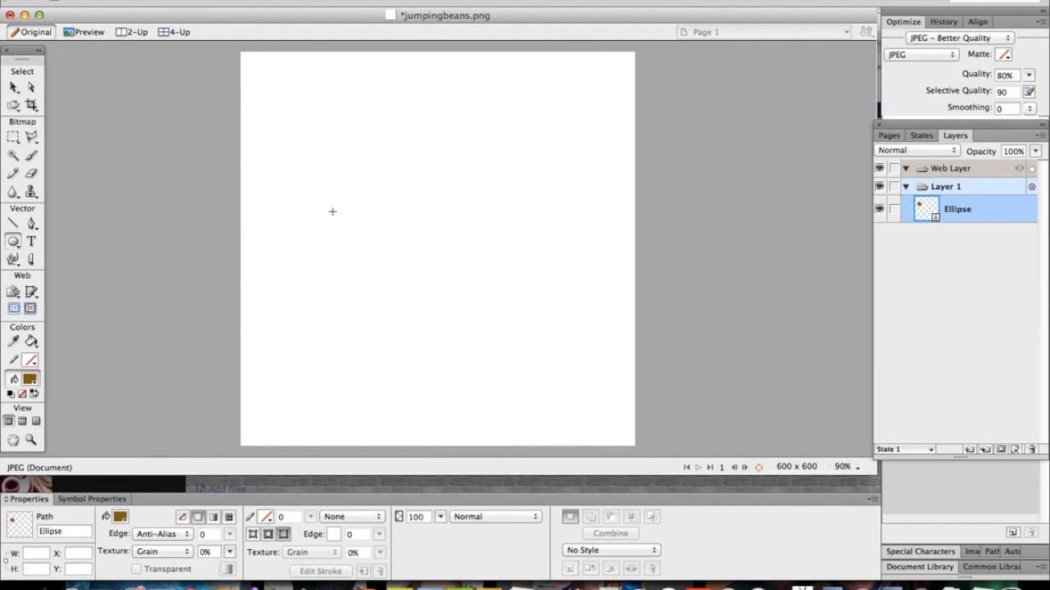
drag(271, 121, 342, 242)
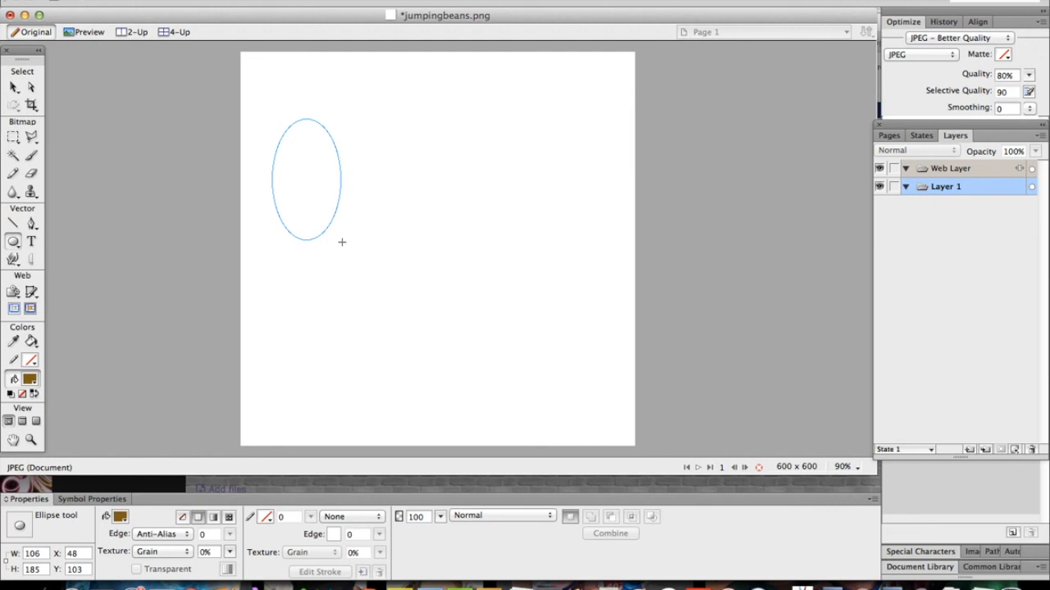
drag(342, 242, 343, 242)
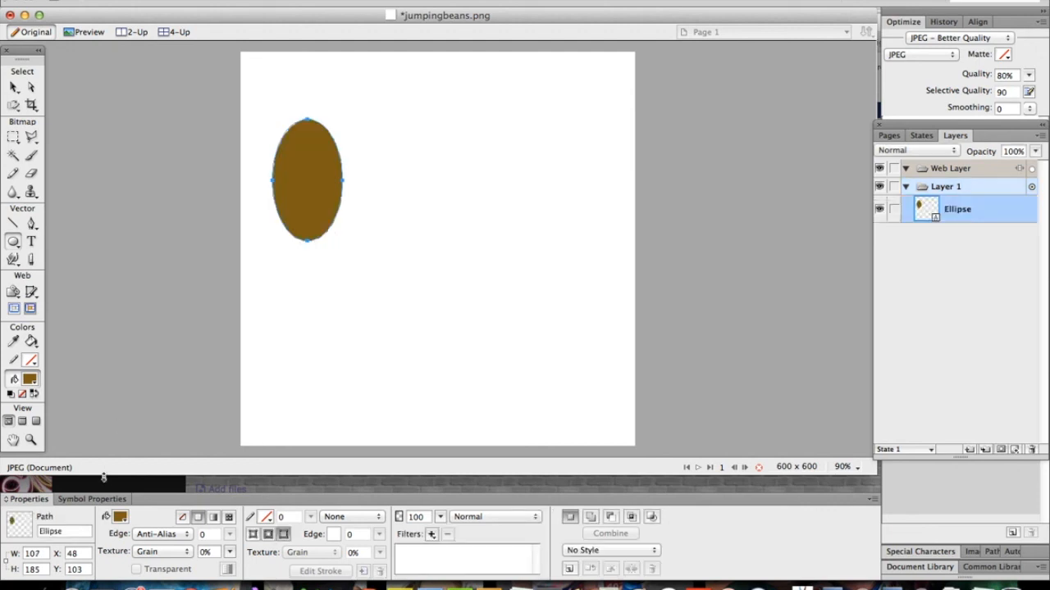
Set the ellipse's width to 113 and enter 178 as its height
double_click(37, 554)
text(1)
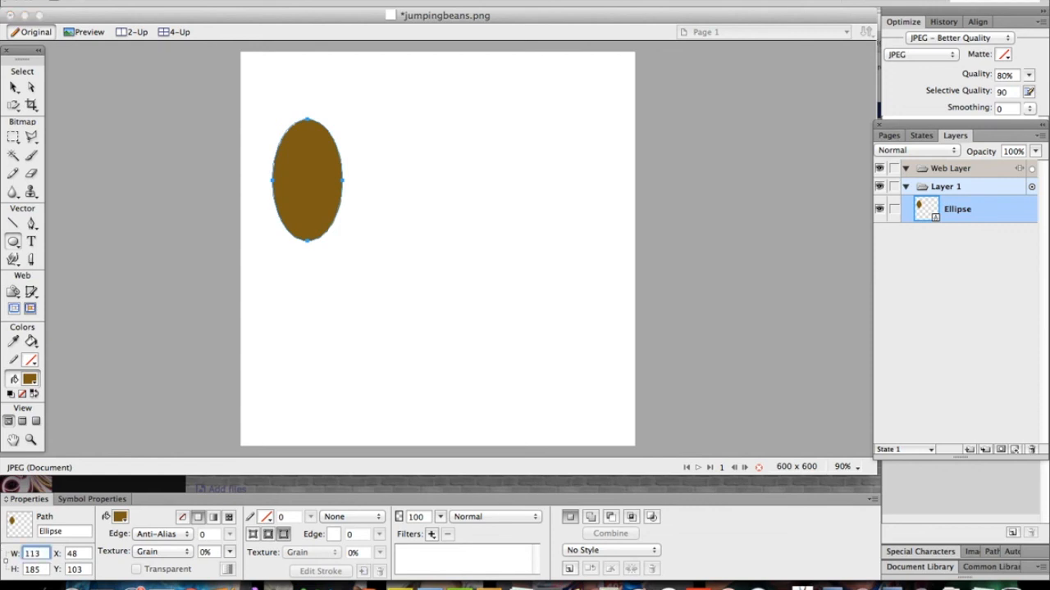
text(13)
key(Tab)
text(1)
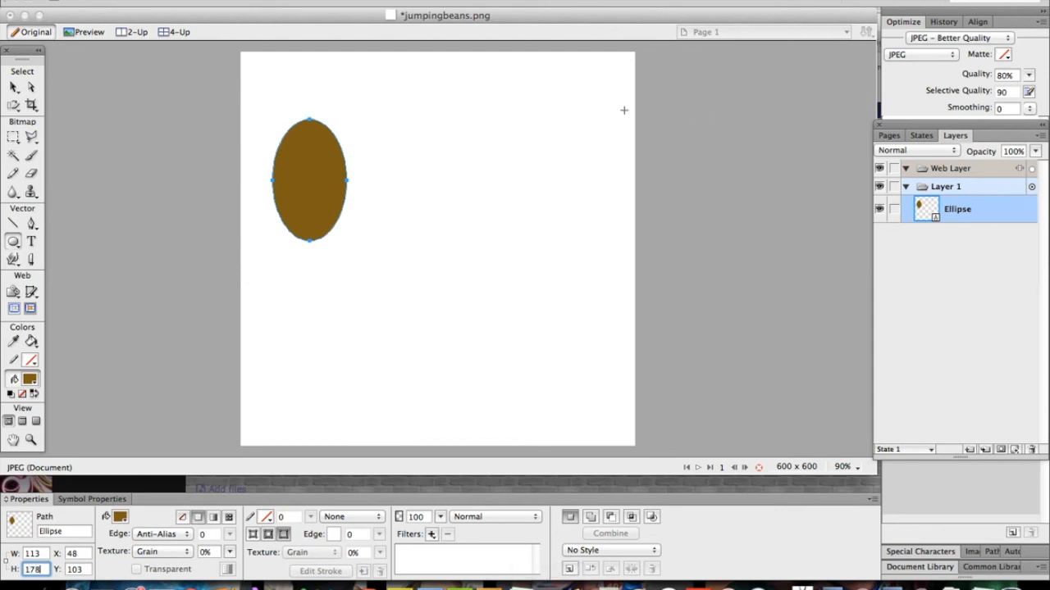
Reshape the ellipse into a bean by pulling its right-hand anchor point inward with the Subselection tool
click(31, 86)
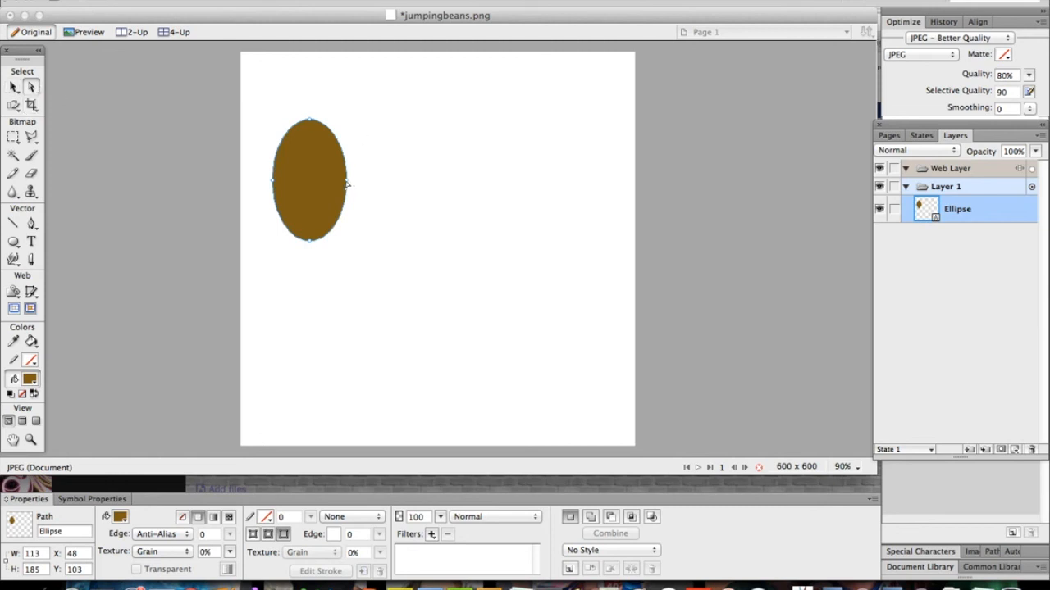
drag(348, 184, 317, 258)
Fill the bean with orange-red and move it to about X 135, Y 227 on the canvas
click(120, 518)
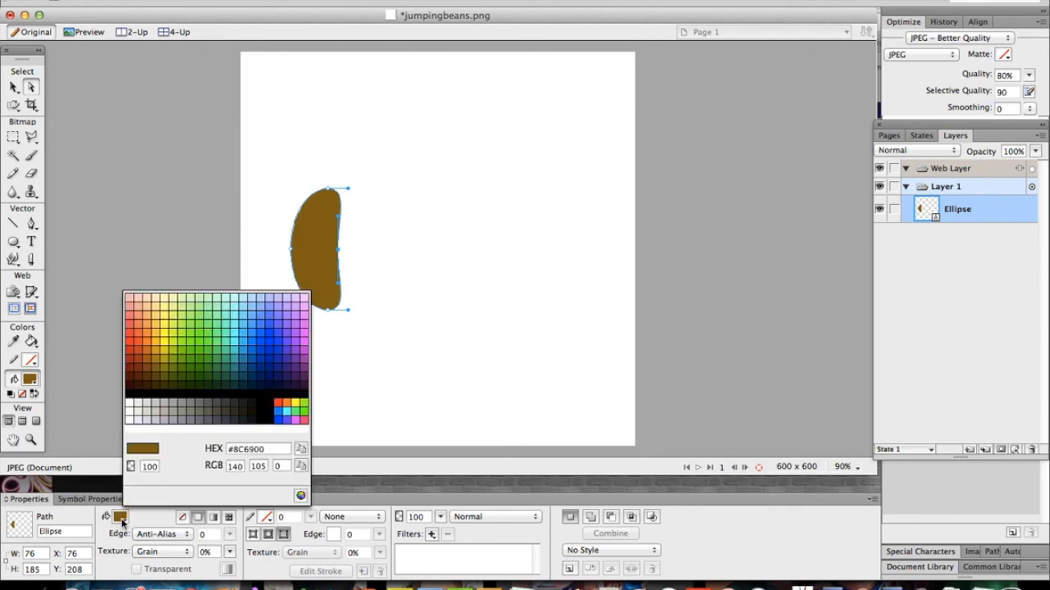
click(133, 337)
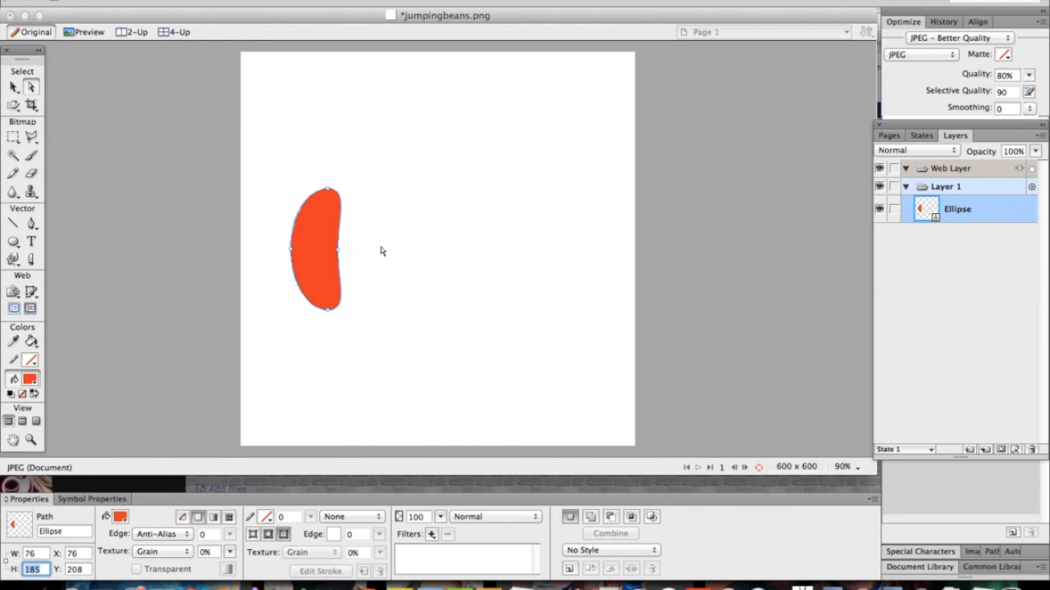
drag(314, 276, 355, 293)
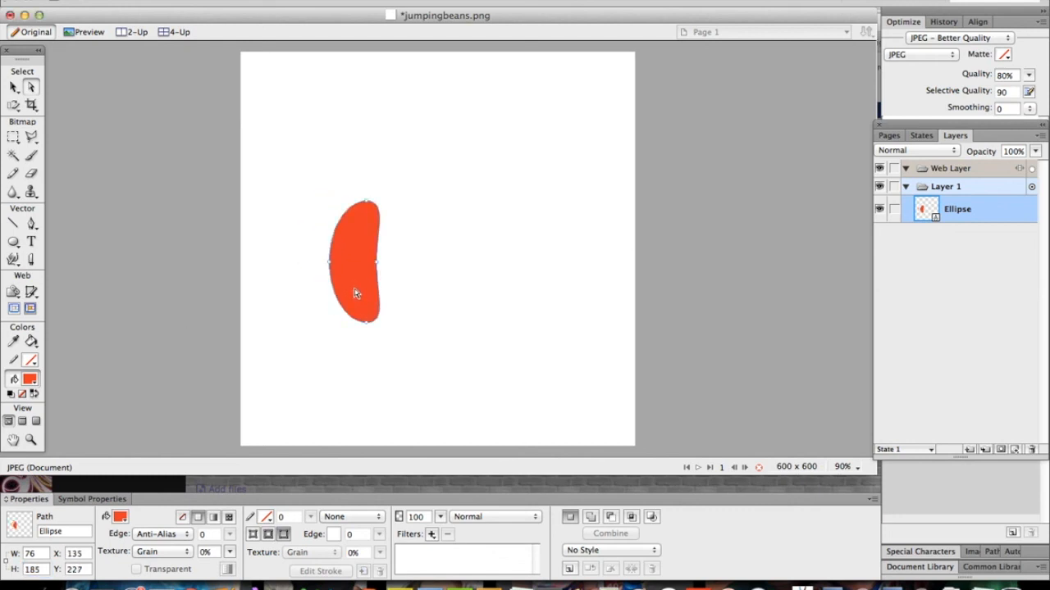
Add an Inner Bevel filter to the bean with a Smooth edge, a width of 25 and a higher contrast
click(431, 534)
mouse_move(456, 516)
click(625, 516)
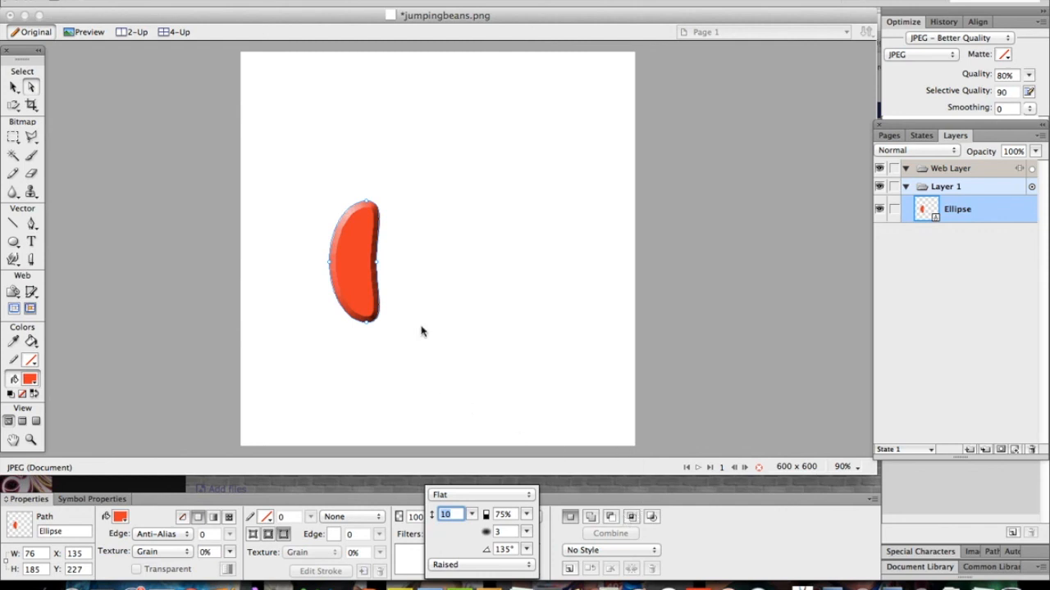
click(459, 495)
click(463, 505)
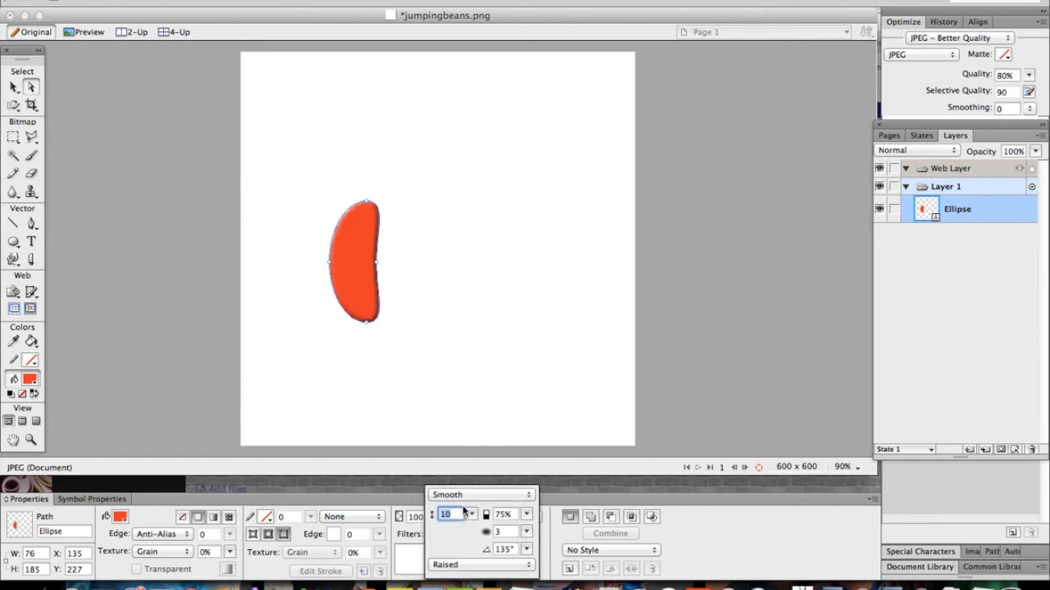
mouse_move(471, 514)
mouse_down()
mouse_move(475, 494)
mouse_move(472, 516)
mouse_move(476, 505)
mouse_up()
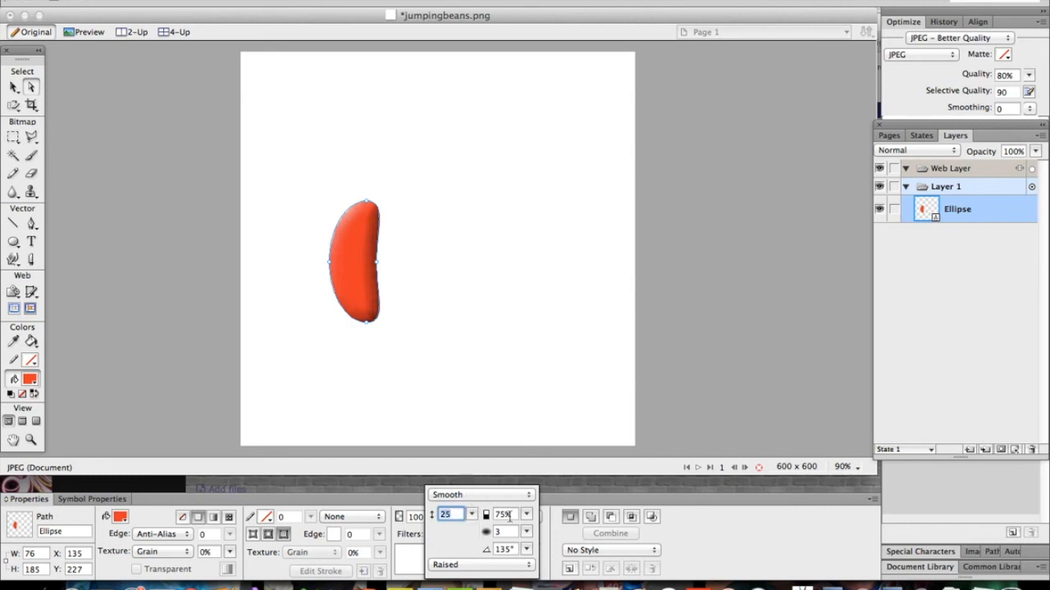
drag(526, 514, 529, 508)
click(546, 356)
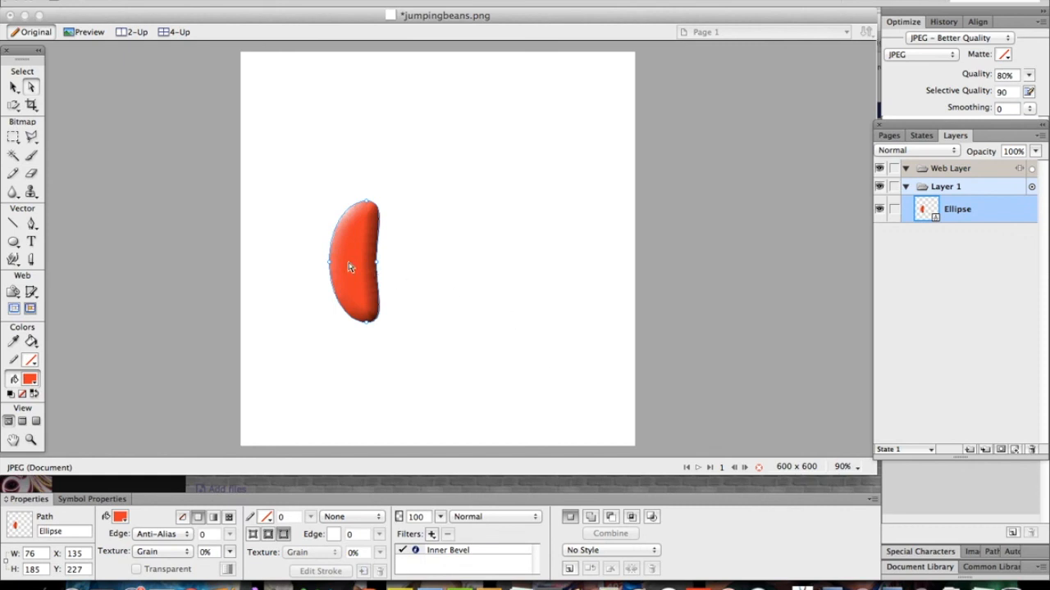
Duplicate the red bean beside the original, at about X 274, Y 228, and fill the copy with green
alt+drag(355, 269, 449, 272)
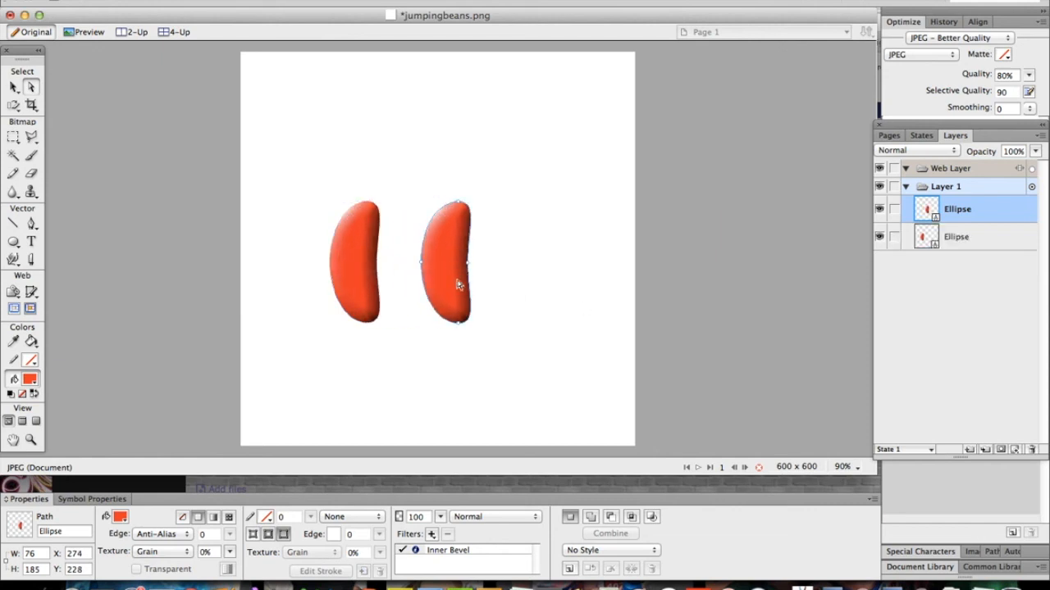
click(117, 519)
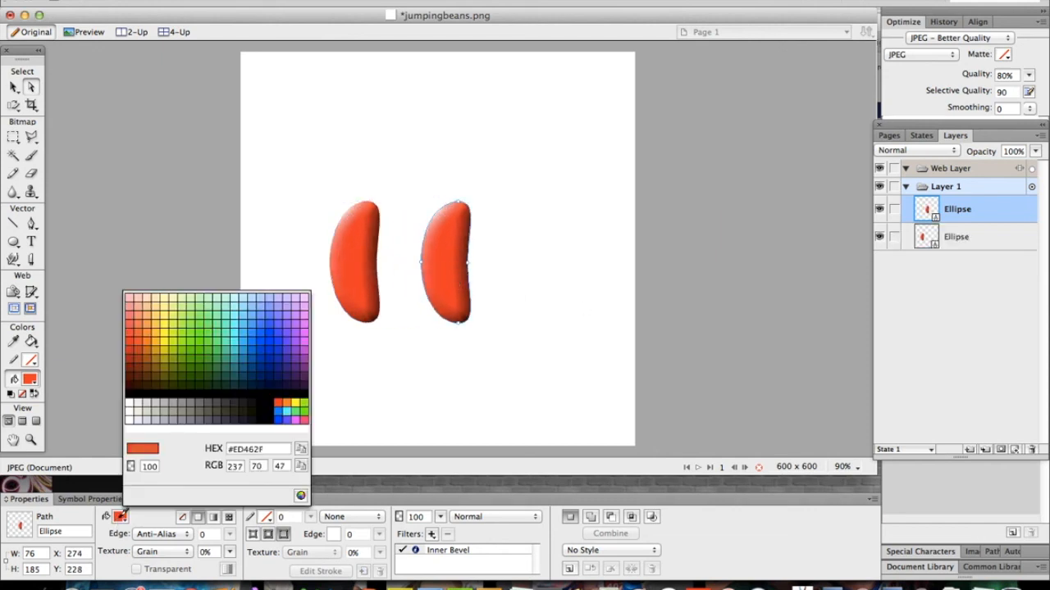
click(191, 349)
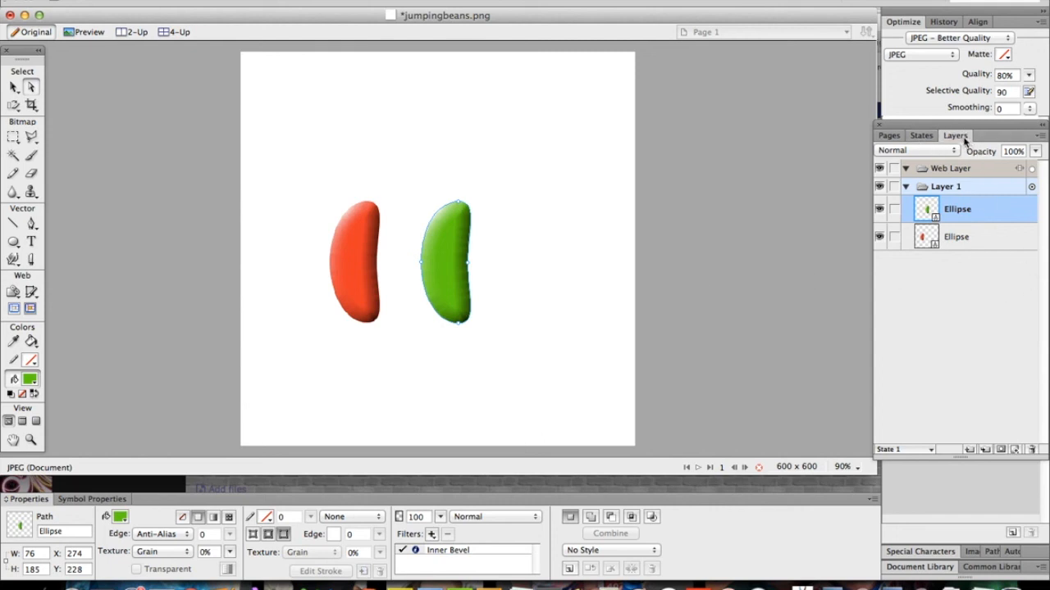
click(457, 0)
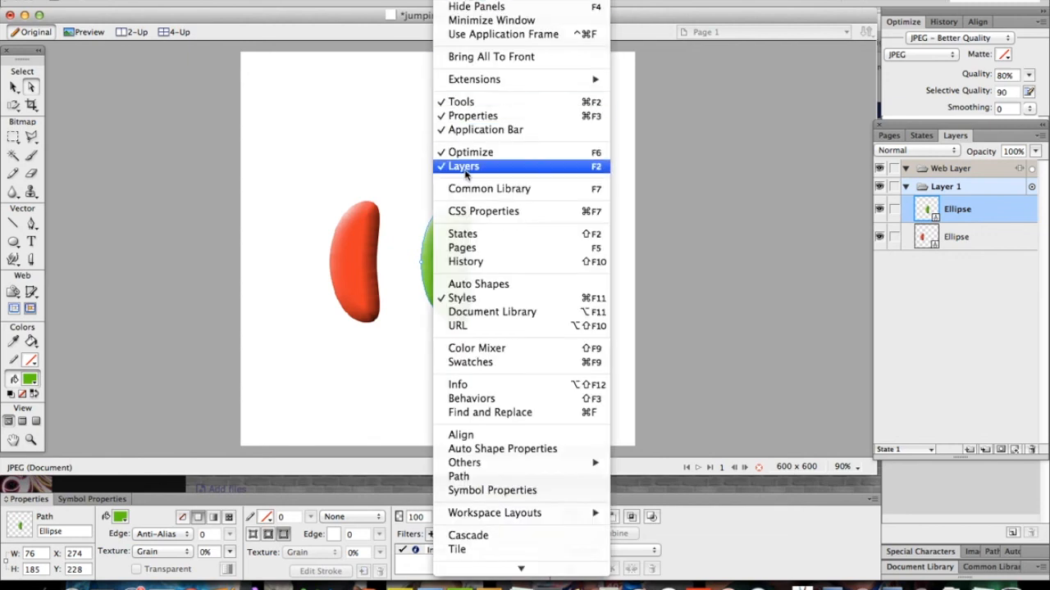
click(974, 287)
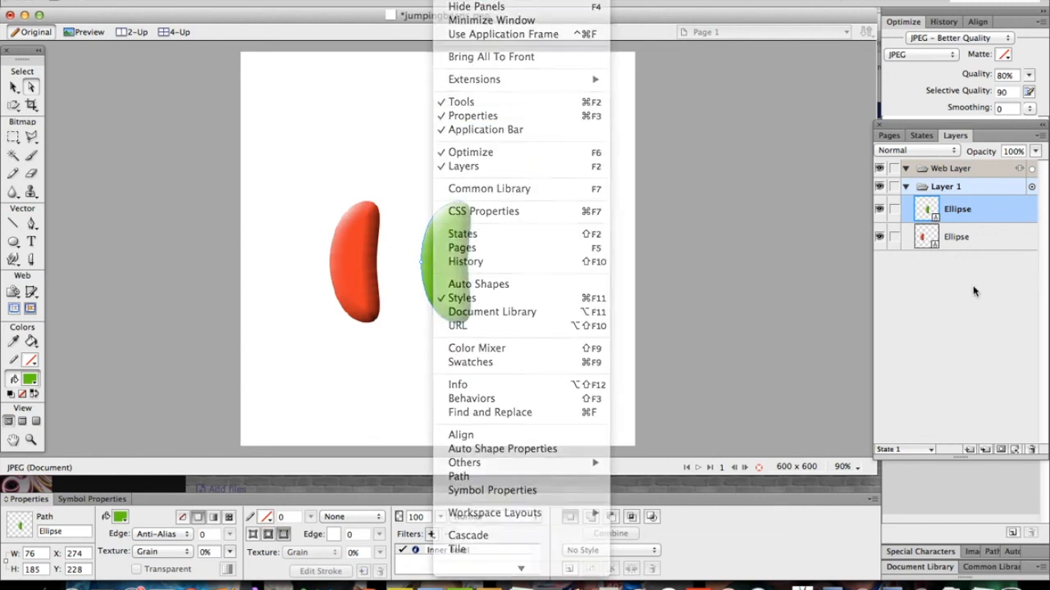
Add a second state to the document and copy both beans from State 1 into it
click(921, 138)
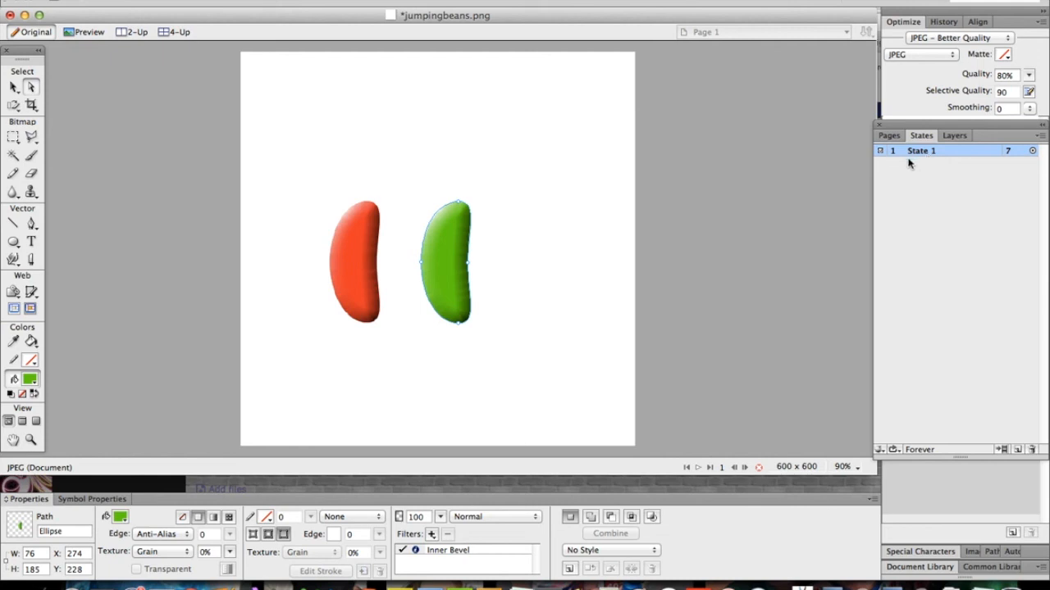
click(1018, 451)
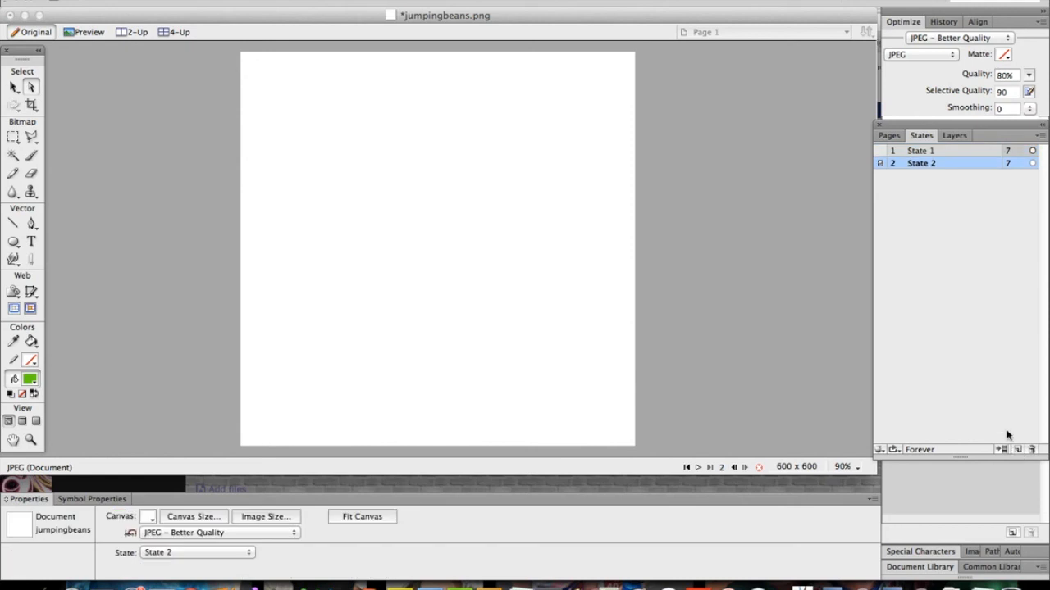
click(981, 150)
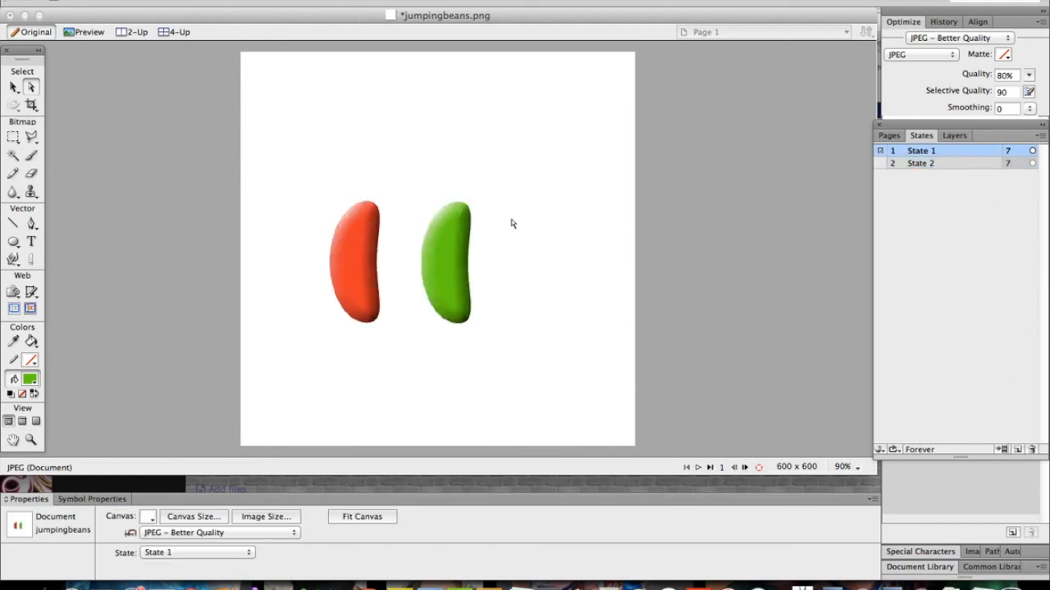
drag(539, 350, 310, 176)
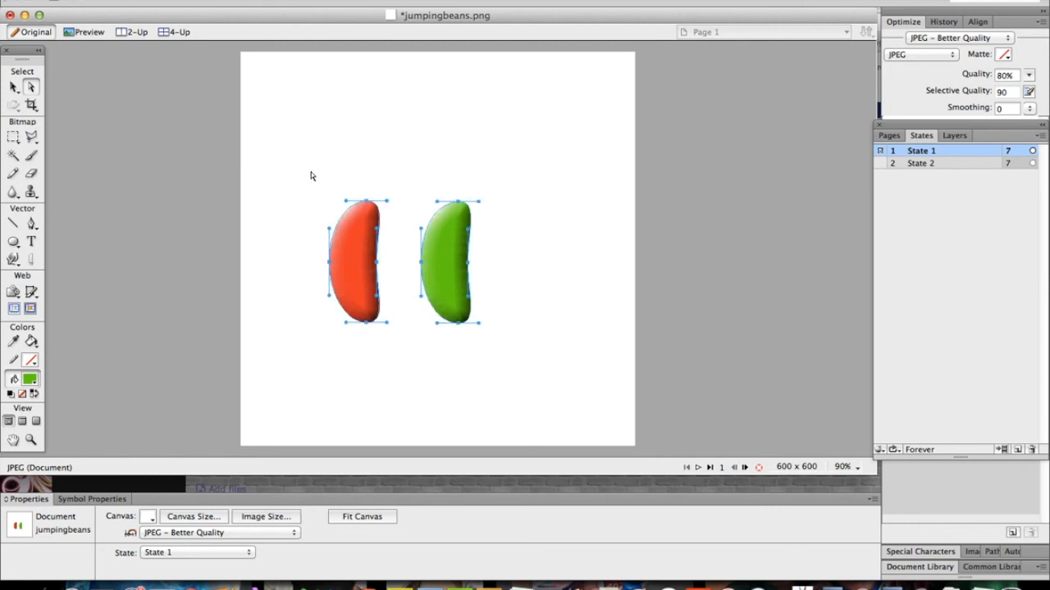
click(925, 163)
key(super+v)
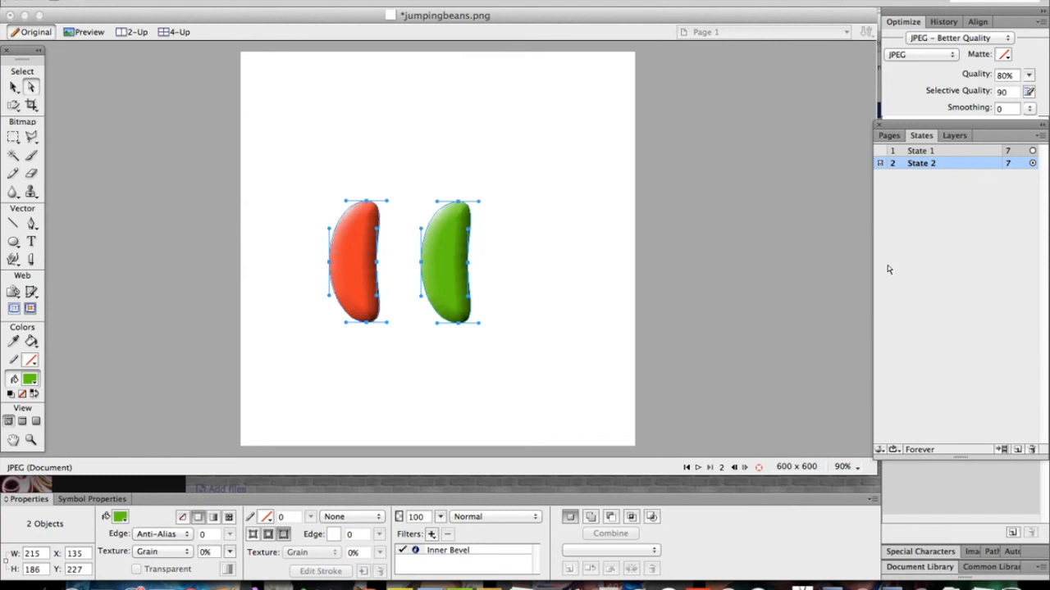
Nudge both beans in State 2 straight up together to Y 207
drag(529, 385, 302, 198)
click(14, 86)
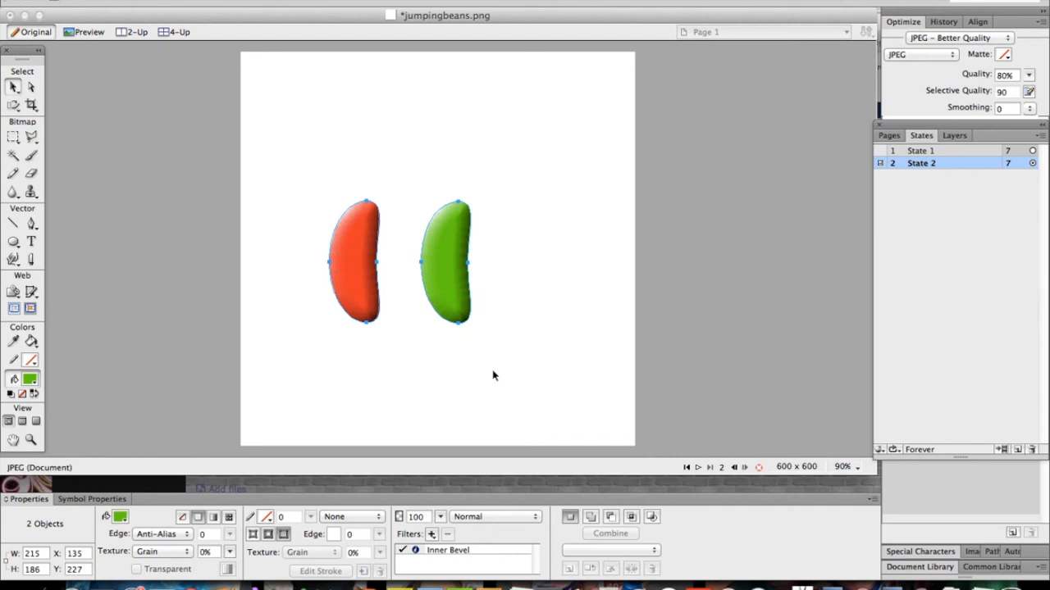
key(Up)
key(Up)
key(Up)
key(Up)
key(Up)
key(Up)
key(Up)
key(Up)
key(Up)
key(Up)
key(Up)
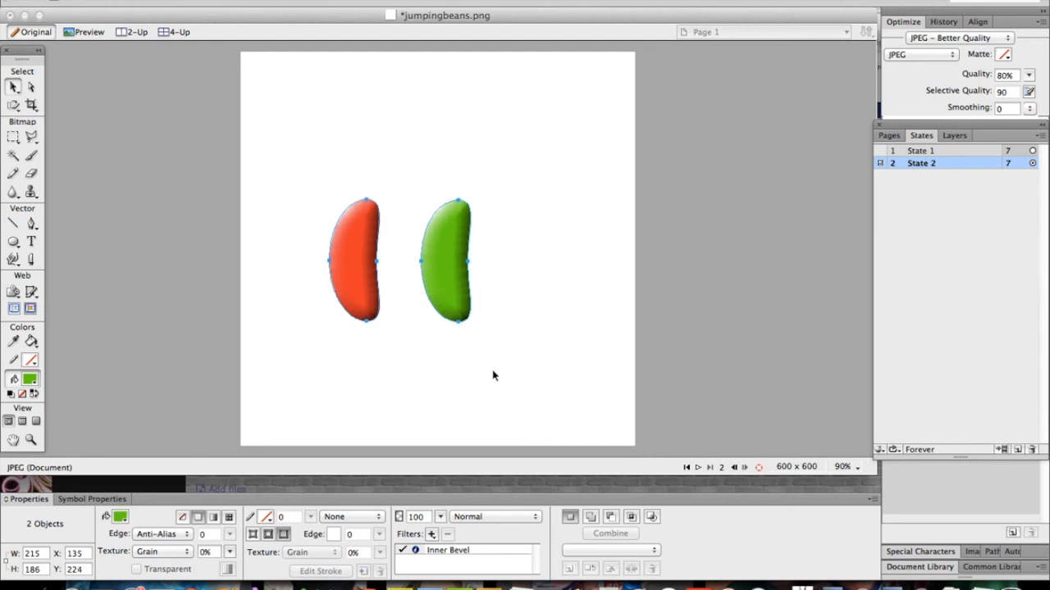
key(Up)
key(Up)
key(Up)
key(Up)
key(Up)
key(Up)
key(Up)
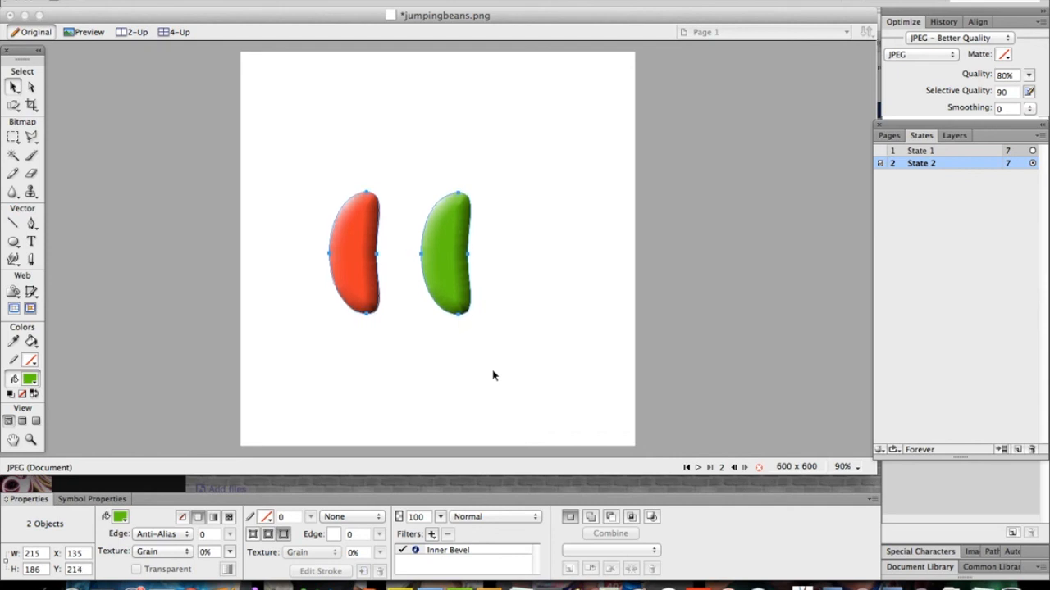
key(Up)
key(Up)
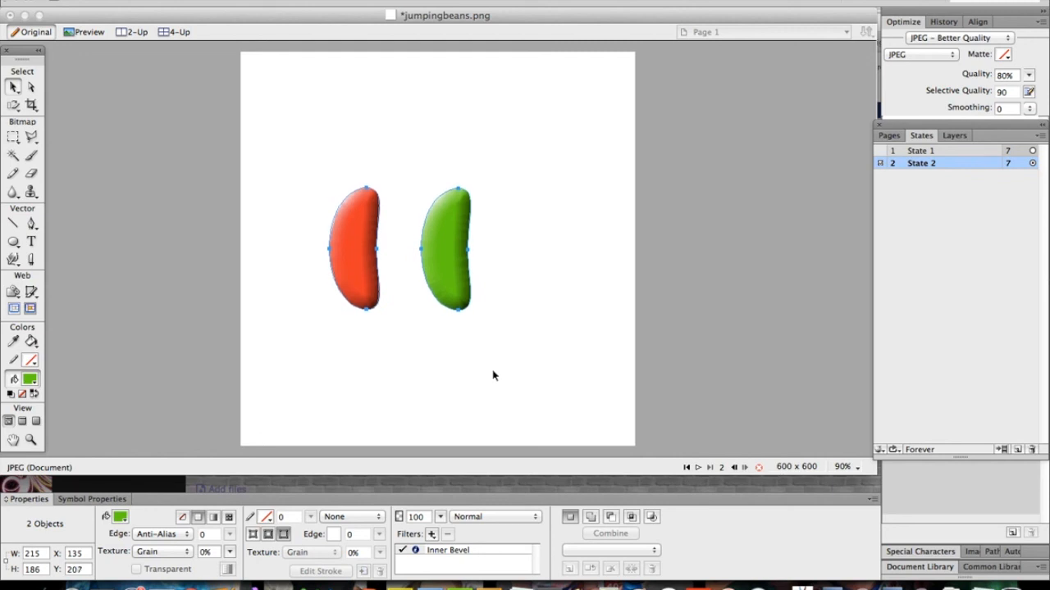
Compare the beans' positions in State 1 and State 2, and play the animation as a preview
click(939, 152)
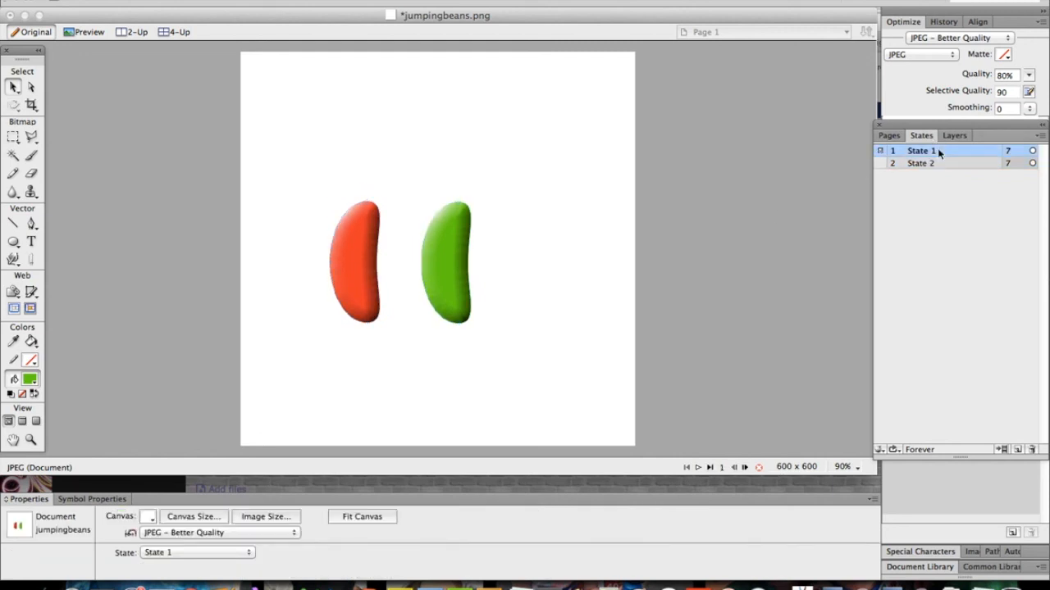
click(940, 164)
click(939, 152)
shift+click(940, 163)
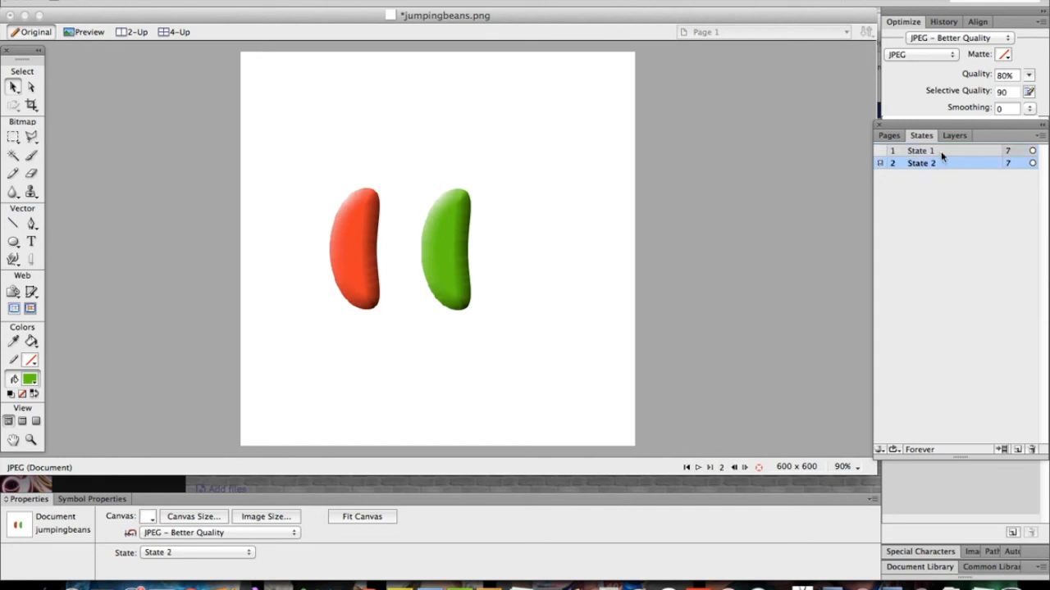
click(942, 163)
click(698, 466)
click(699, 467)
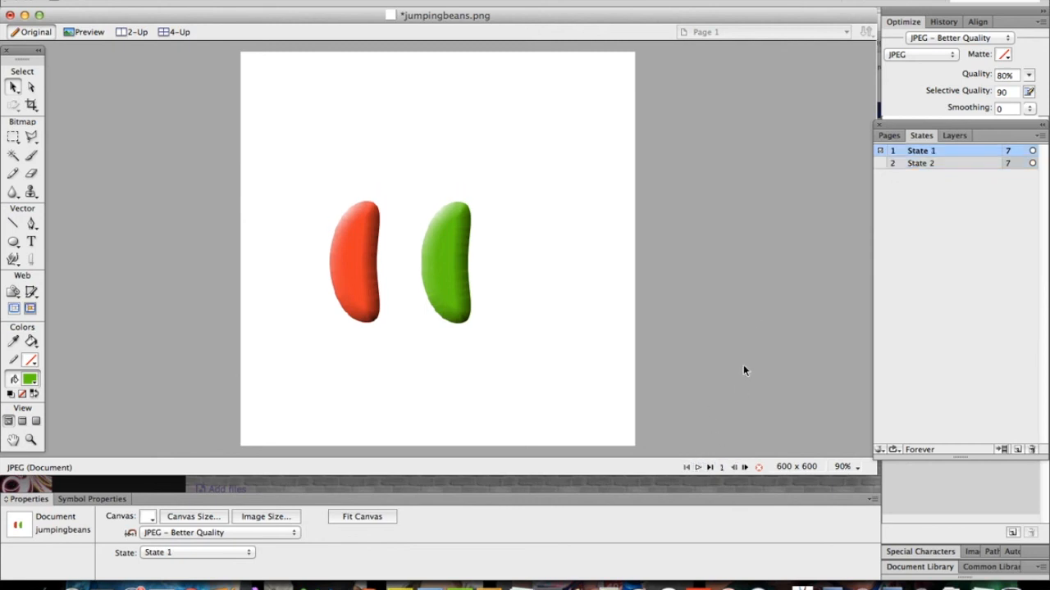
Trim the canvas to fit closely around the beans
click(264, 0)
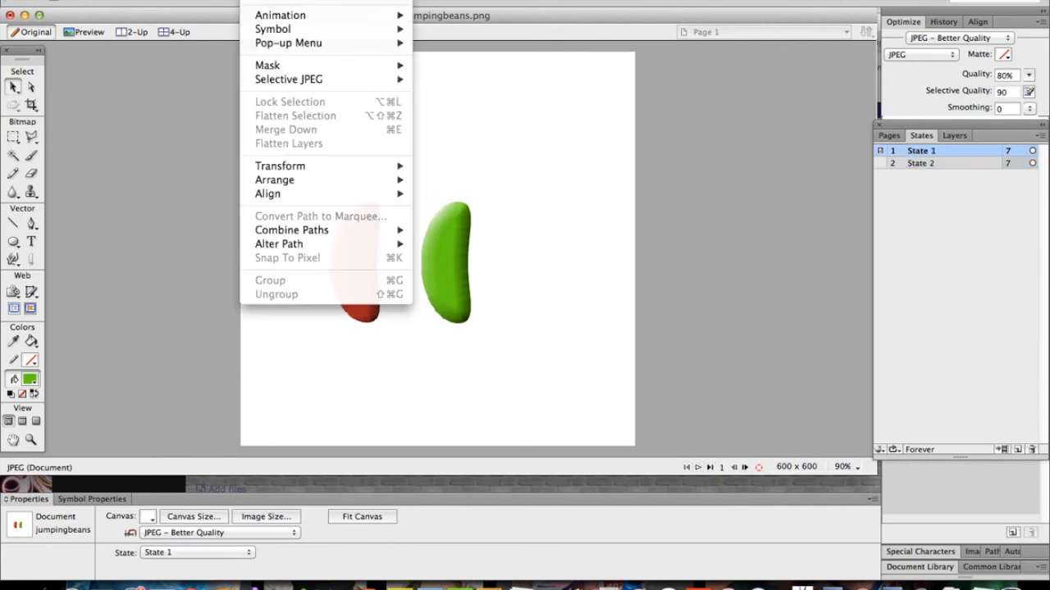
mouse_move(279, 2)
click(470, 45)
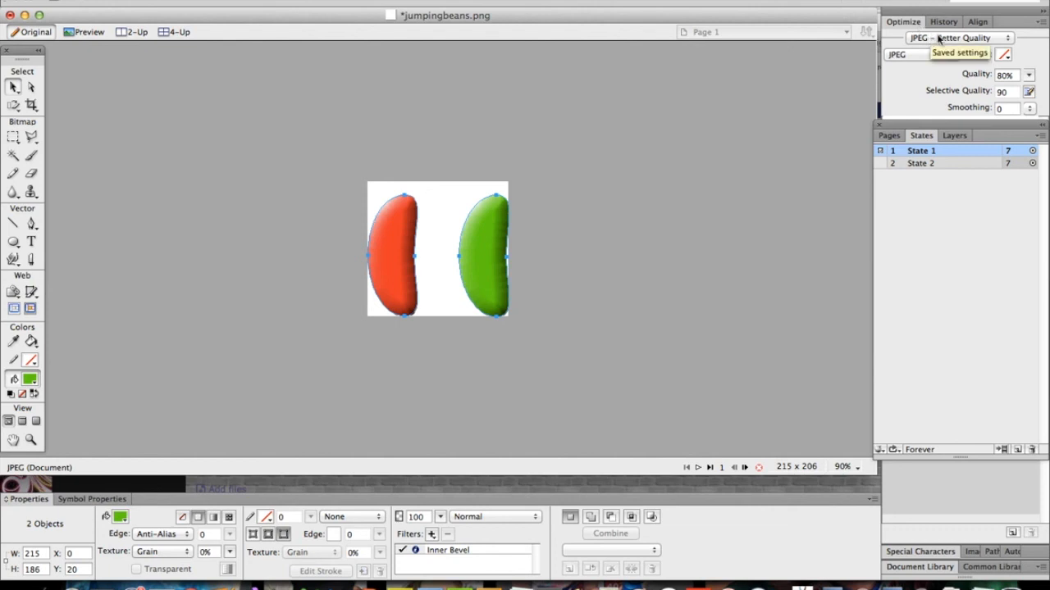
Set the document's optimization preset to Animated Gif Websnap 128 and save jumpingbeans.png
click(939, 38)
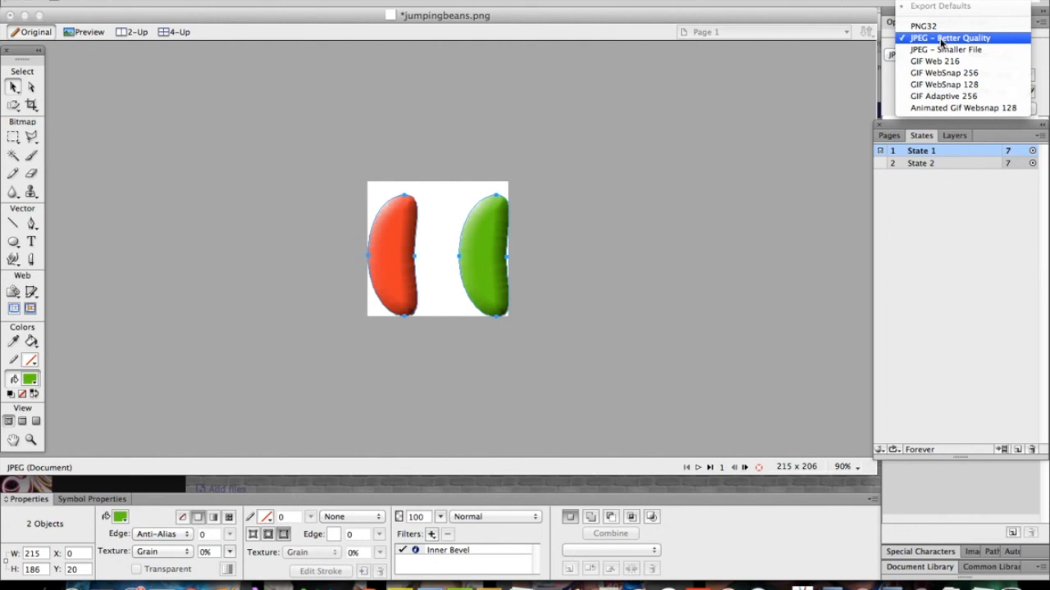
click(943, 107)
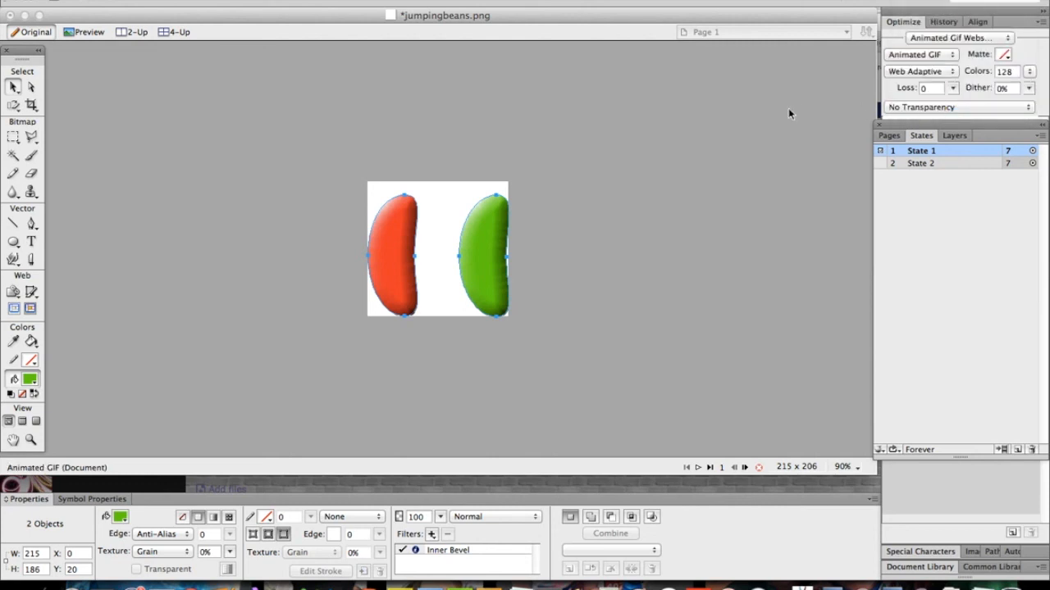
click(123, 0)
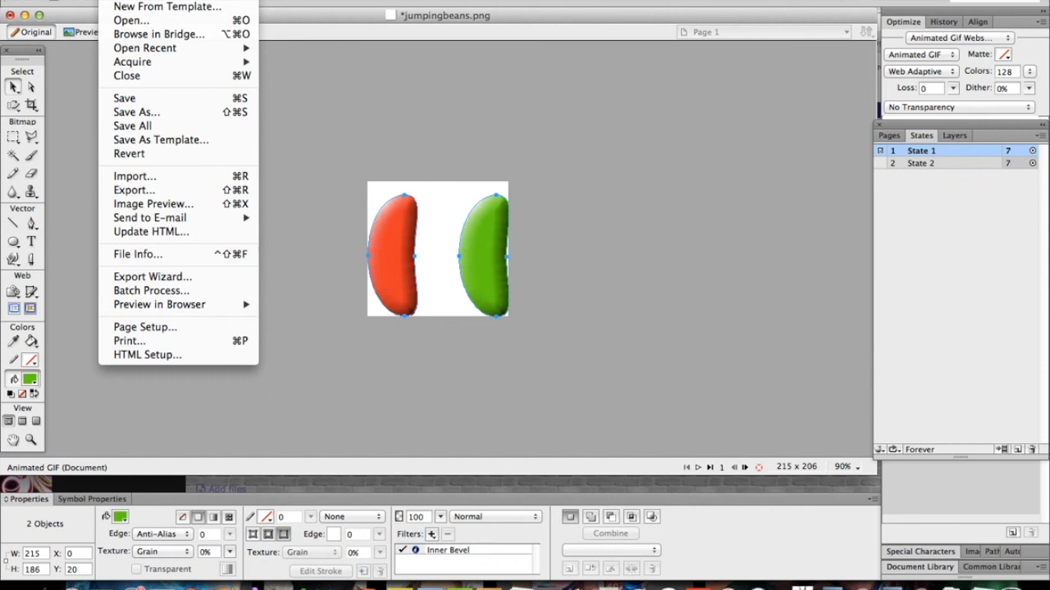
click(129, 99)
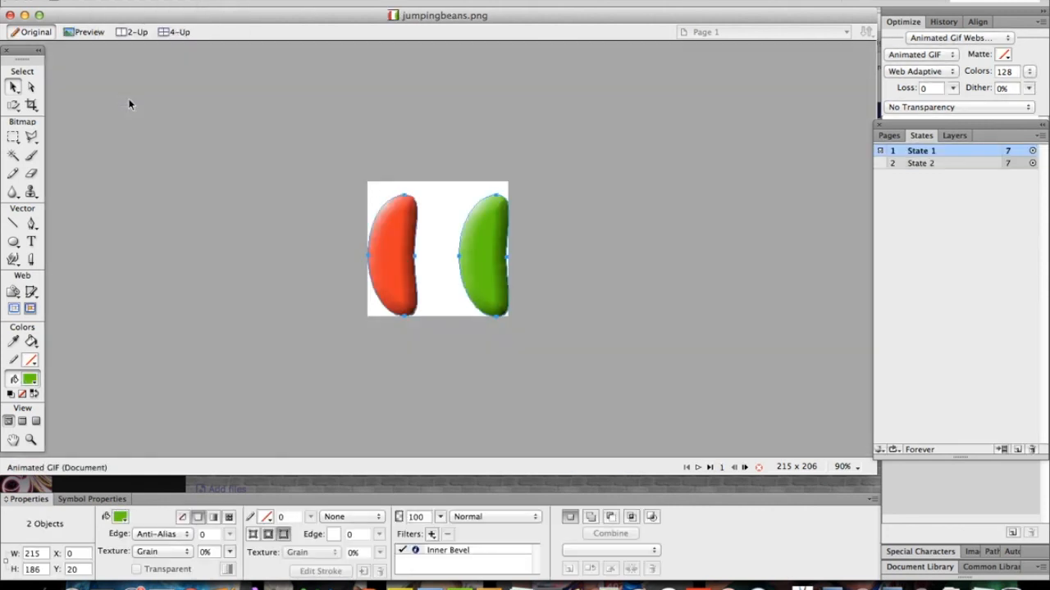
Save a version of the document as the Animated GIF jumpingbeans.gif in the working folder
click(123, 0)
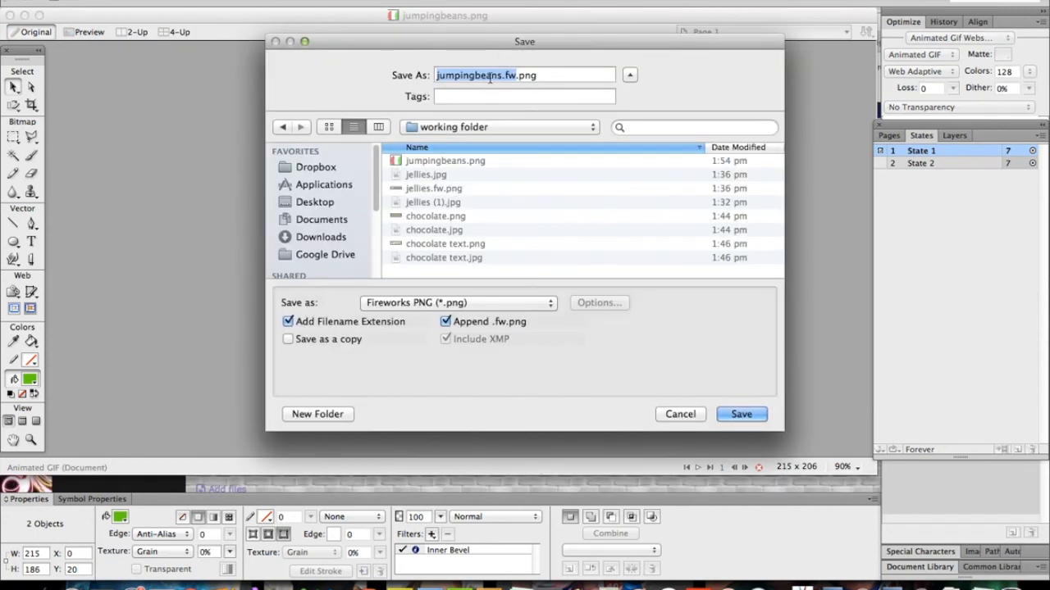
click(414, 303)
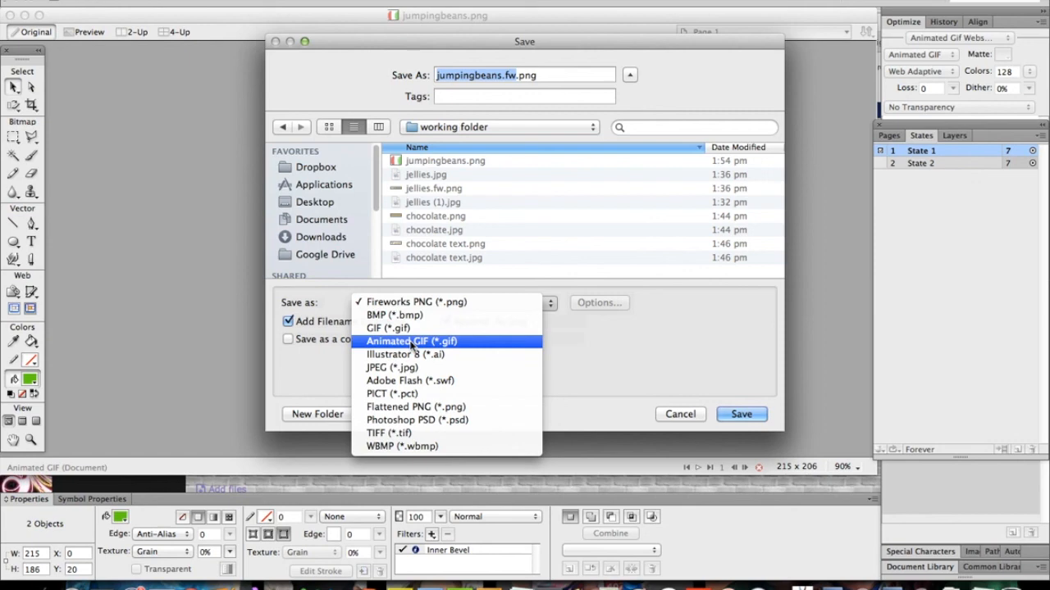
click(412, 341)
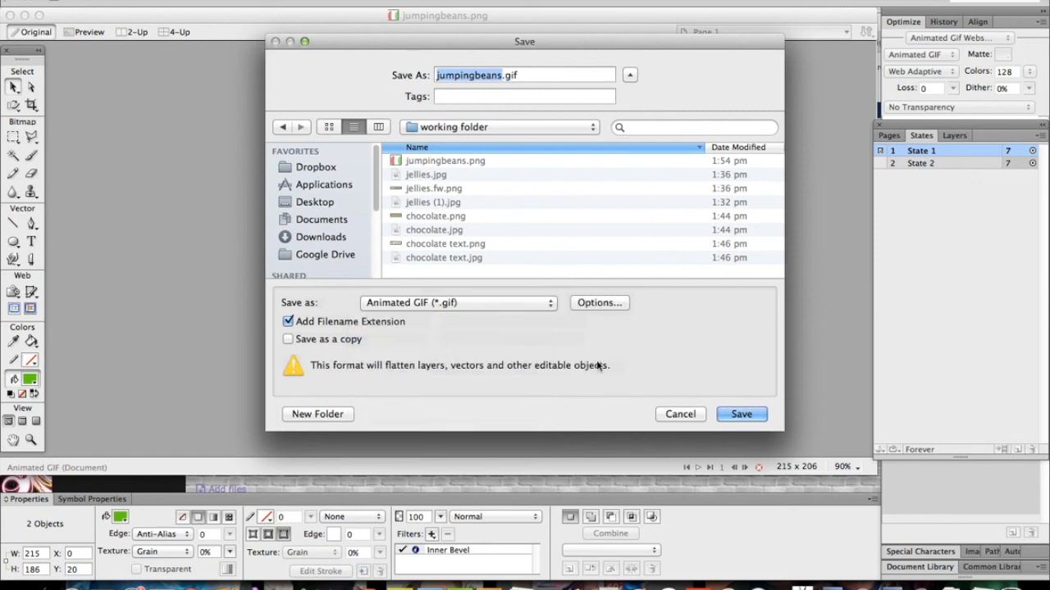
click(758, 419)
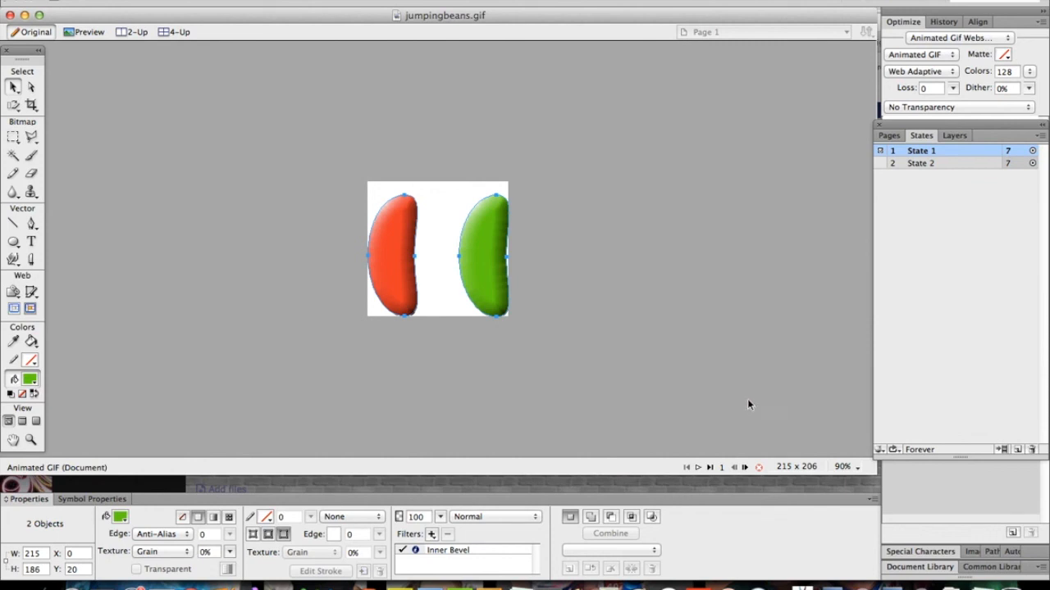
Switch to Finder, open jumpingbeans.gif from the working folder to check the export, and close its preview and the folder window
click(41, 584)
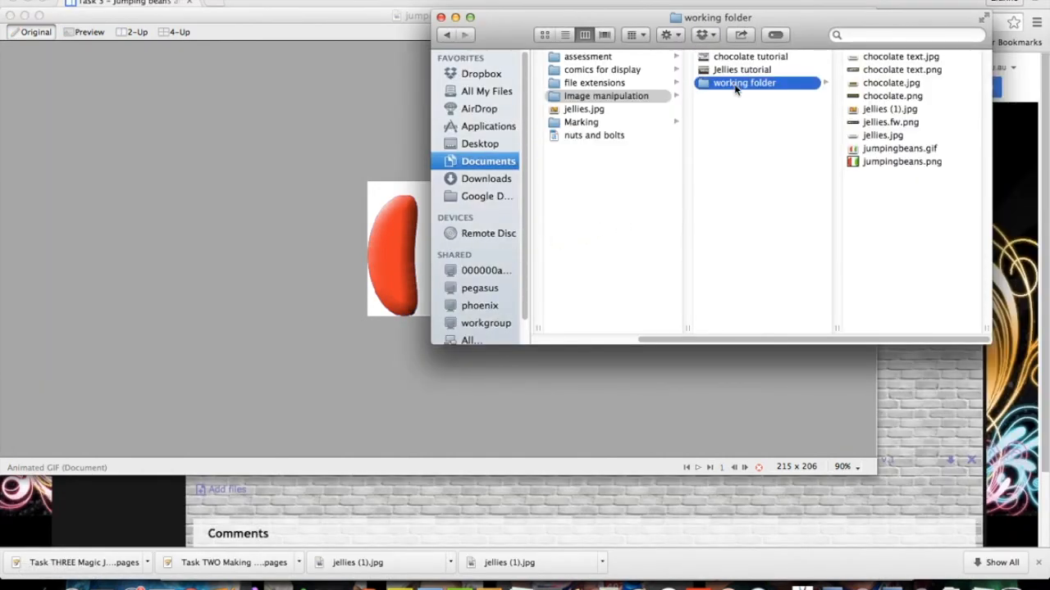
click(882, 151)
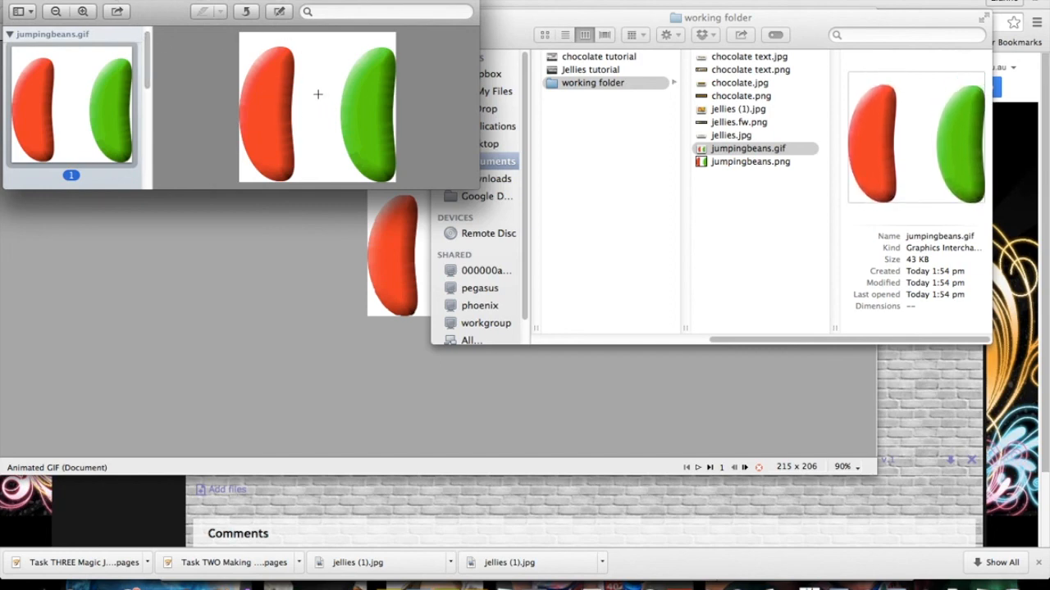
key(super+w)
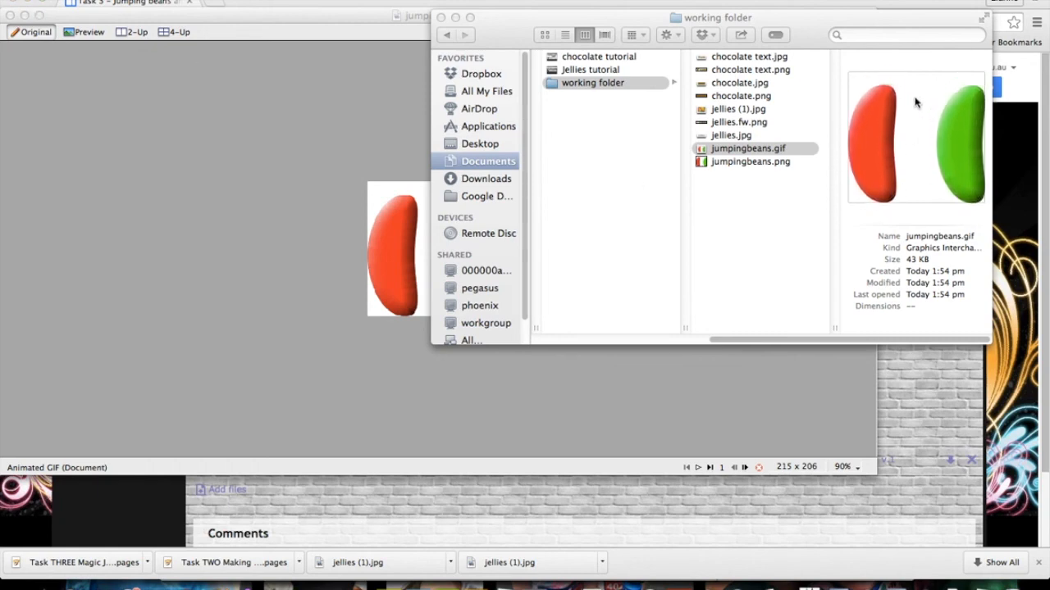
click(440, 17)
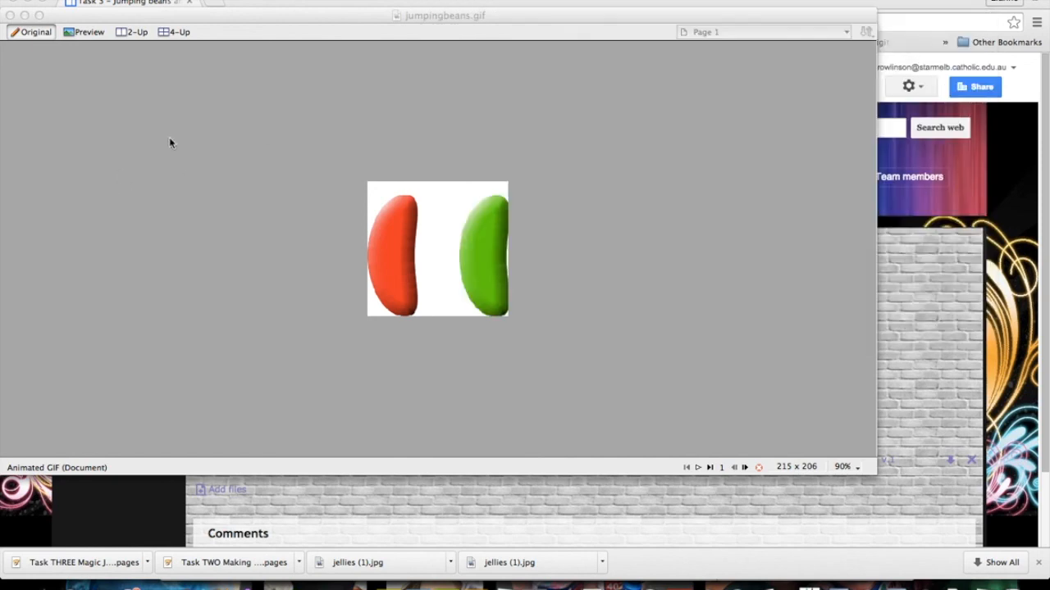